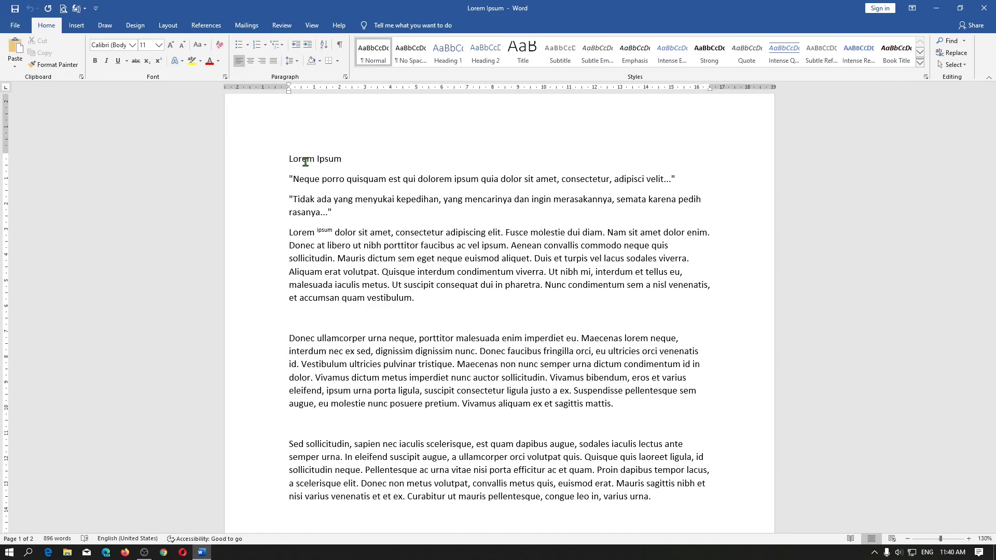
Open the Font Color dropdown palette on the Home tab
{"action": "left_click", "coordinate": [219, 60]}
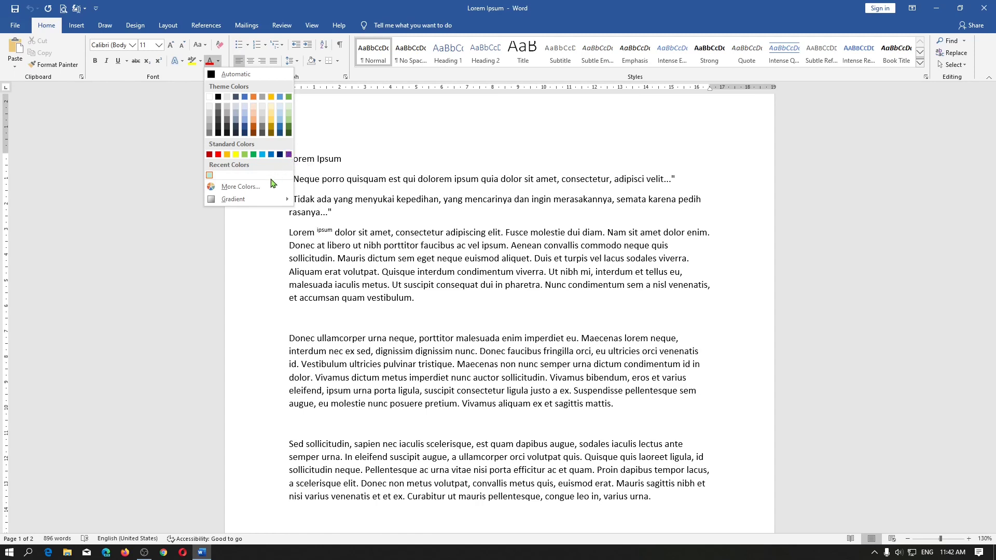
Open More Colors and try several pink and salmon shades on the Standard tab
{"action": "left_click", "coordinate": [244, 186]}
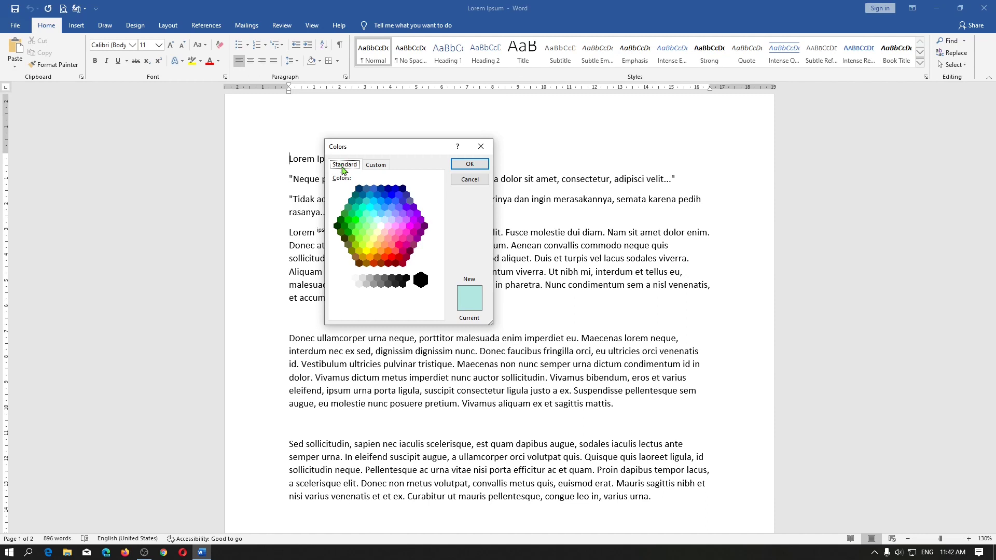
{"action": "left_click", "coordinate": [402, 220]}
{"action": "left_click", "coordinate": [411, 237]}
{"action": "left_click", "coordinate": [399, 247]}
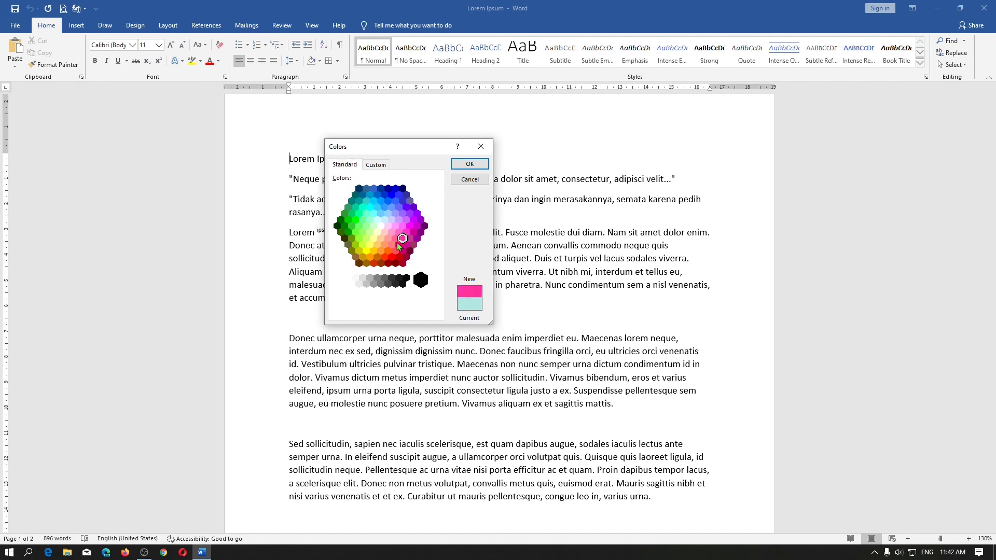
{"action": "left_click", "coordinate": [391, 244]}
Pick a bright green hexagon as the new font colour
{"action": "left_click", "coordinate": [356, 244]}
{"action": "left_click", "coordinate": [356, 232]}
{"action": "left_click", "coordinate": [352, 226]}
{"action": "left_click", "coordinate": [355, 220]}
On the Custom tab, view the green in HSL, then back in RGB (0, 255, 0, #00FF00)
{"action": "left_click", "coordinate": [377, 165]}
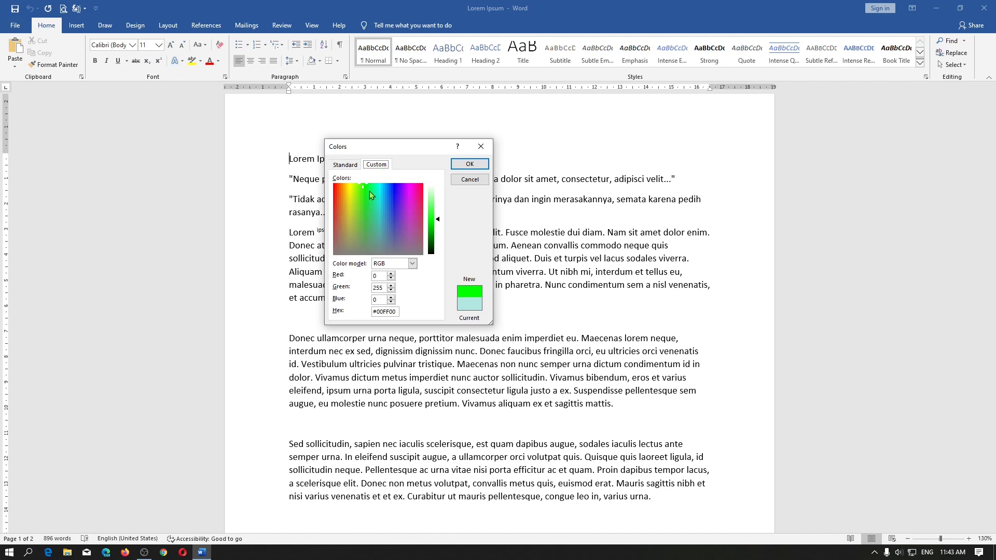
{"action": "left_click", "coordinate": [399, 263]}
{"action": "left_click", "coordinate": [397, 280]}
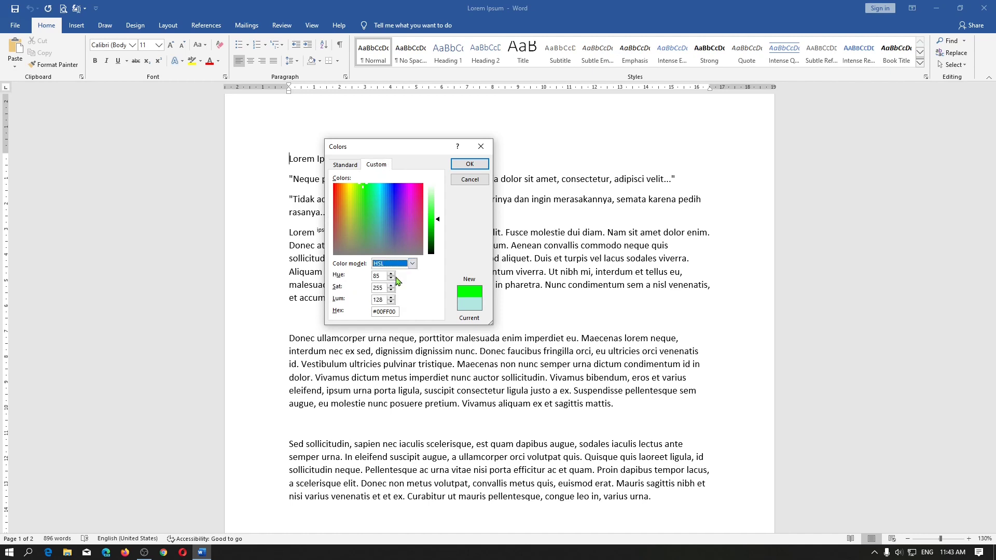
{"action": "left_click", "coordinate": [400, 266]}
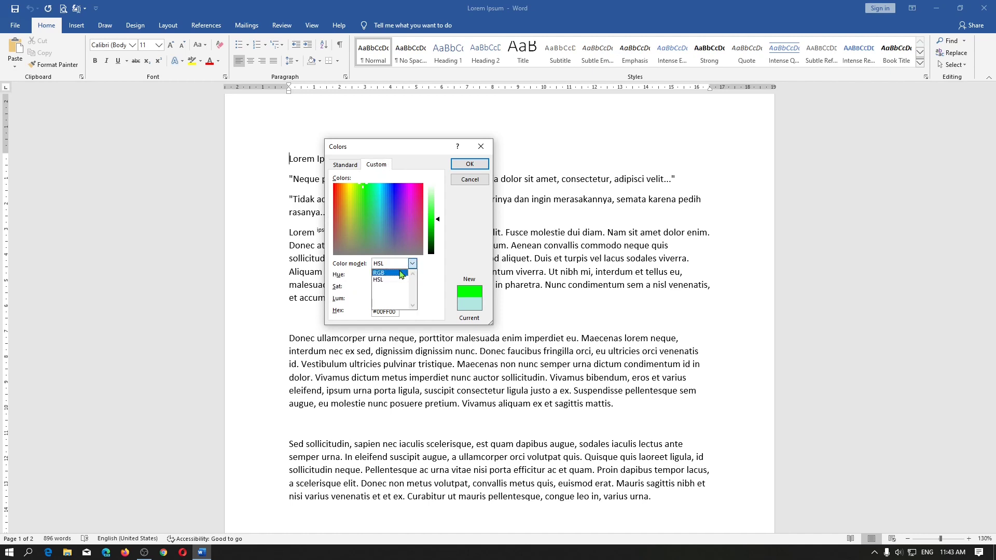
{"action": "left_click", "coordinate": [398, 271]}
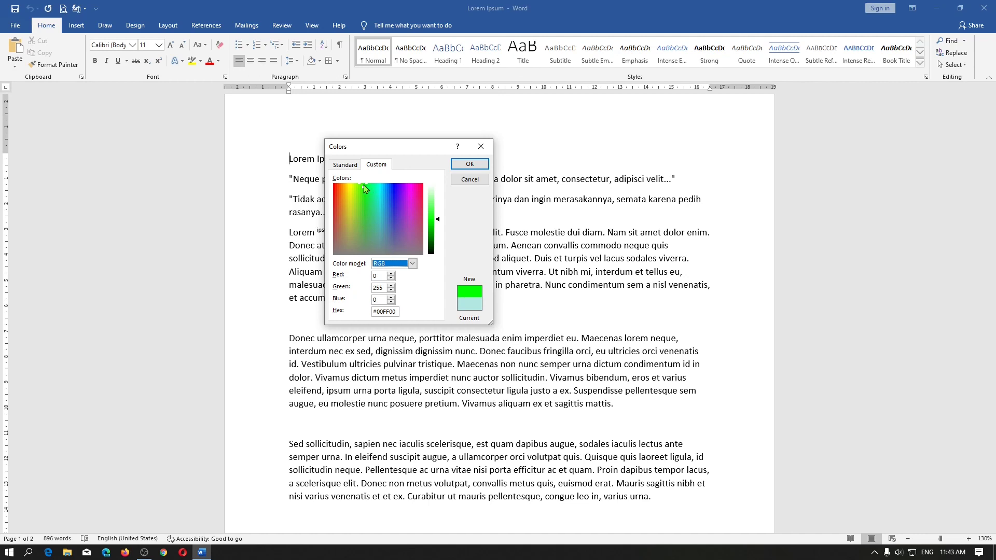
Mix a muted olive of RGB 156, 163, 93 (#9CA35D) on the spectrum
{"action": "left_click_drag", "start_coordinate": [363, 184], "coordinate": [393, 178]}
{"action": "left_click_drag", "start_coordinate": [393, 181], "coordinate": [335, 183]}
{"action": "left_click", "coordinate": [383, 277]}
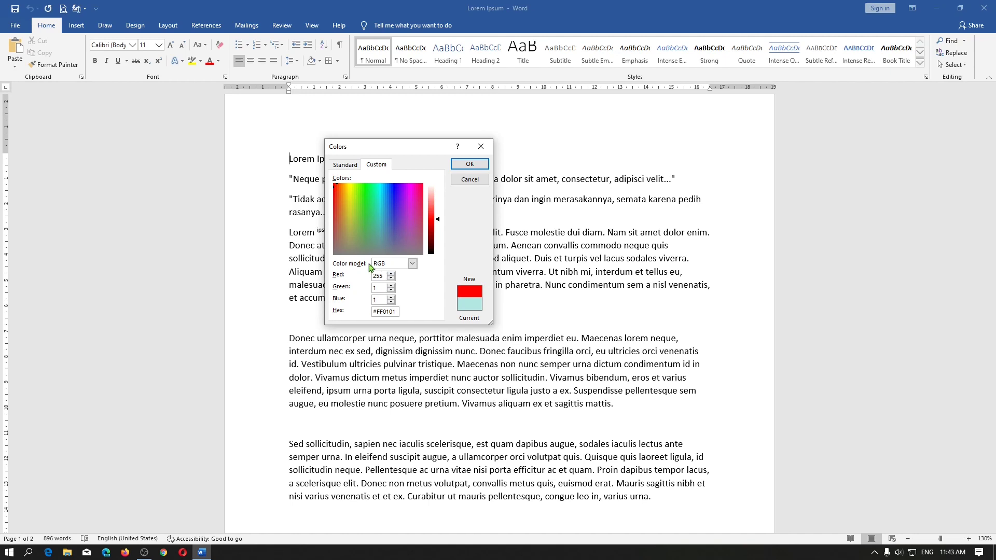
{"action": "left_click", "coordinate": [339, 188]}
{"action": "left_click_drag", "start_coordinate": [337, 185], "coordinate": [397, 185]}
{"action": "left_click_drag", "start_coordinate": [398, 187], "coordinate": [350, 234]}
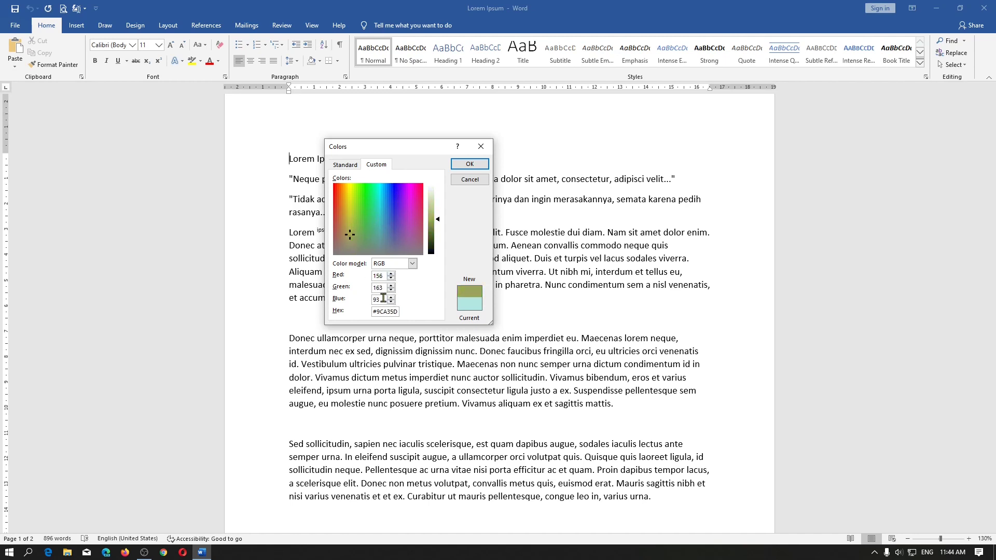
Darken the mix to a very dark green #0B2F17 (Hue 99, Sat 154, Lum 29)
{"action": "left_click", "coordinate": [367, 234]}
{"action": "mouse_move", "coordinate": [369, 236]}
{"action": "left_mouse_down"}
{"action": "mouse_move", "coordinate": [356, 216]}
{"action": "mouse_move", "coordinate": [341, 228]}
{"action": "left_mouse_up"}
{"action": "mouse_move", "coordinate": [437, 220]}
{"action": "left_mouse_down"}
{"action": "mouse_move", "coordinate": [438, 189]}
{"action": "mouse_move", "coordinate": [446, 251]}
{"action": "left_mouse_up"}
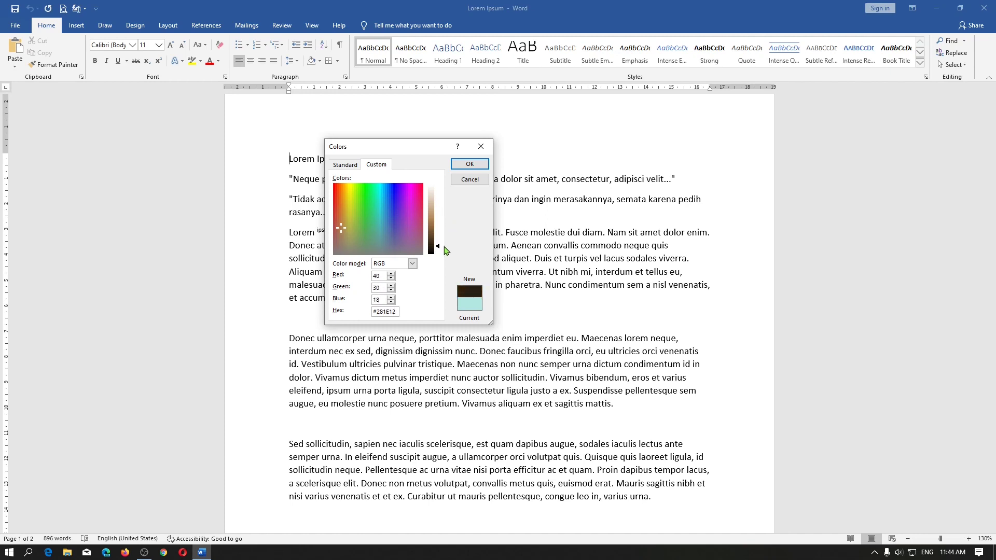
{"action": "mouse_move", "coordinate": [360, 230]}
{"action": "left_mouse_down"}
{"action": "mouse_move", "coordinate": [382, 228]}
{"action": "mouse_move", "coordinate": [345, 233]}
{"action": "mouse_move", "coordinate": [404, 220]}
{"action": "mouse_move", "coordinate": [373, 200]}
{"action": "mouse_move", "coordinate": [349, 199]}
{"action": "mouse_move", "coordinate": [416, 197]}
{"action": "mouse_move", "coordinate": [421, 252]}
{"action": "mouse_move", "coordinate": [342, 244]}
{"action": "mouse_move", "coordinate": [369, 208]}
{"action": "left_mouse_up"}
In the HSL model, raise luminance to 123 and shift to bright red #F60000
{"action": "left_click", "coordinate": [397, 263]}
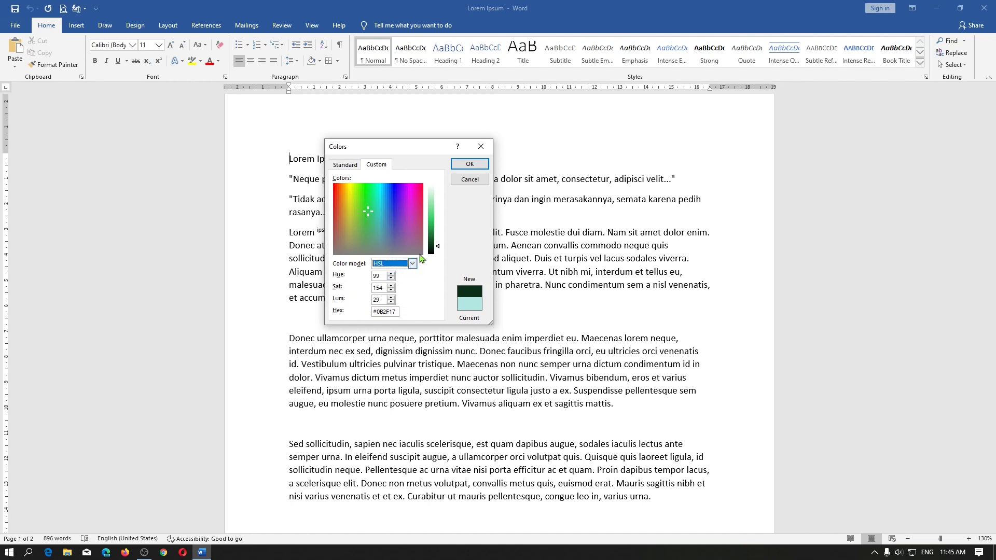
{"action": "left_click", "coordinate": [439, 241]}
{"action": "left_click_drag", "start_coordinate": [439, 244], "coordinate": [436, 223]}
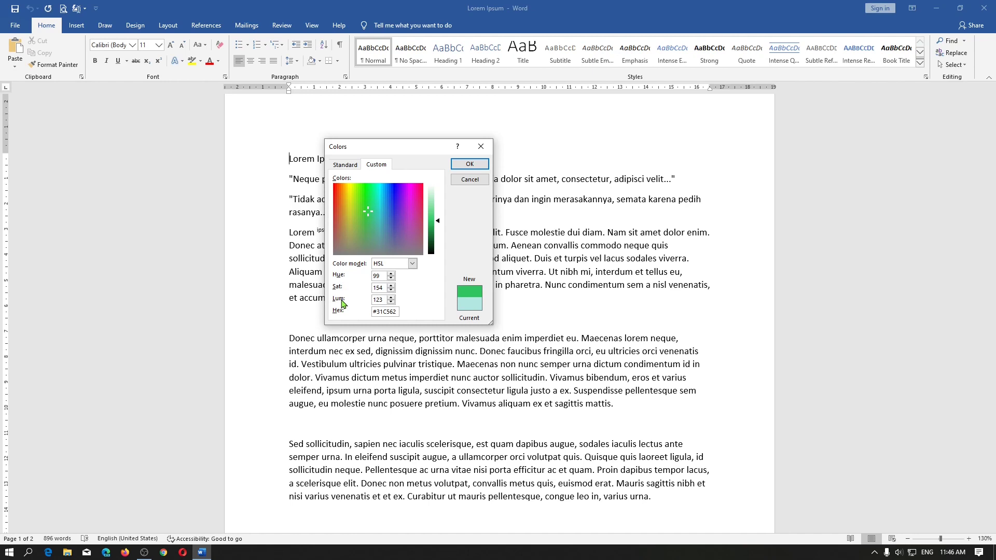
{"action": "left_click_drag", "start_coordinate": [368, 210], "coordinate": [321, 178]}
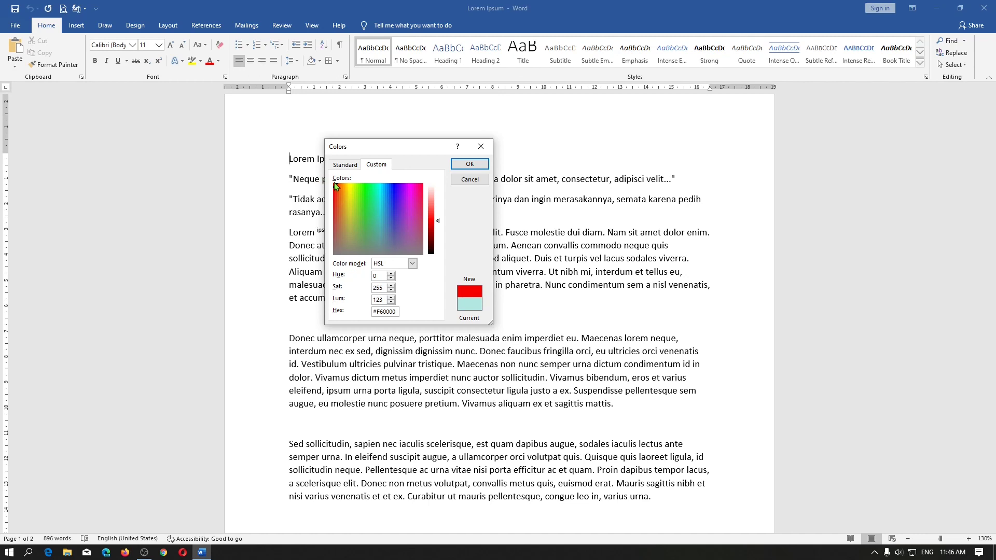
{"action": "left_click_drag", "start_coordinate": [335, 186], "coordinate": [369, 185]}
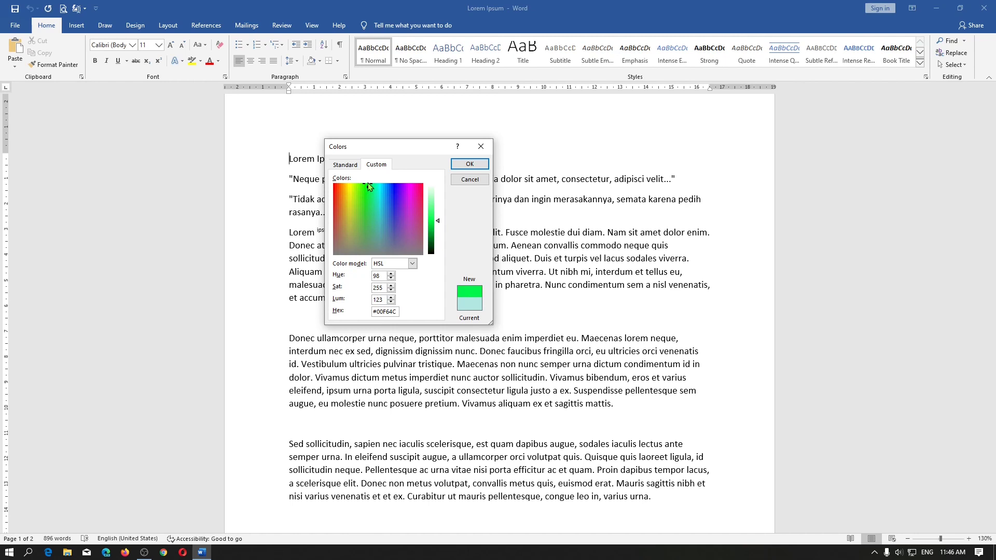
{"action": "left_click_drag", "start_coordinate": [368, 183], "coordinate": [424, 185]}
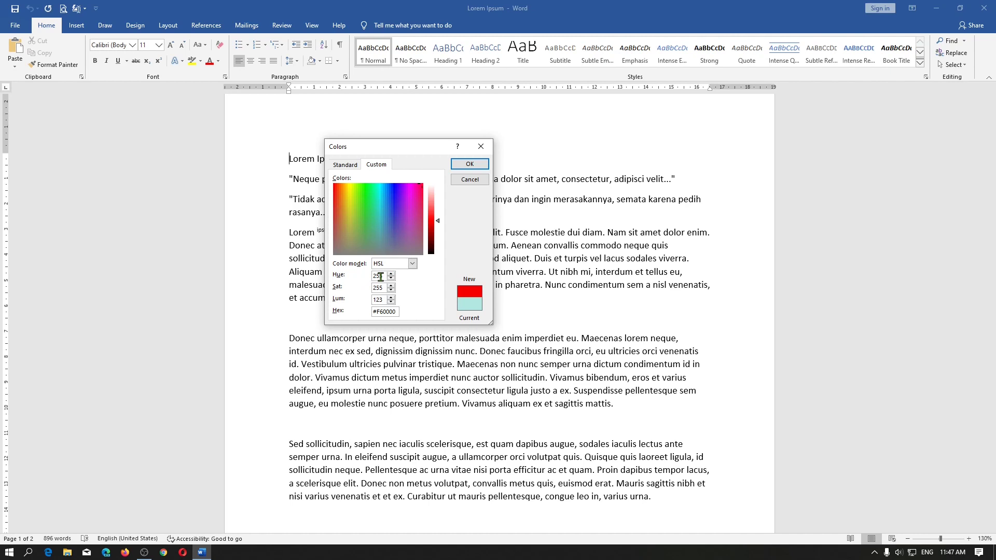
{"action": "left_click", "coordinate": [420, 184]}
{"action": "left_click_drag", "start_coordinate": [421, 187], "coordinate": [366, 186]}
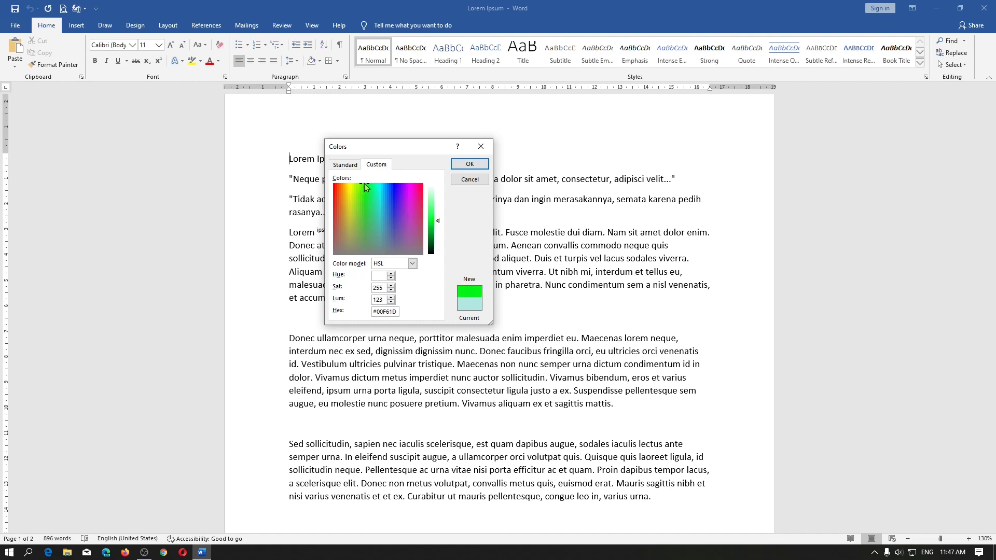
{"action": "mouse_move", "coordinate": [364, 182]}
{"action": "left_mouse_down"}
{"action": "mouse_move", "coordinate": [328, 185]}
{"action": "mouse_move", "coordinate": [426, 188]}
{"action": "left_mouse_up"}
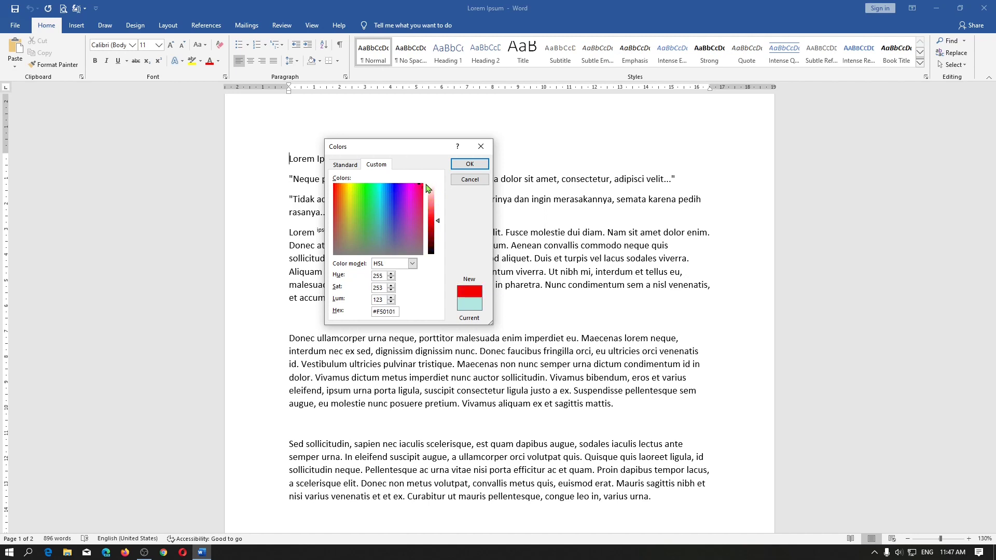
Sweep hue and saturation, ending on a saturated red at Lum 130, #FF0505
{"action": "left_click_drag", "start_coordinate": [426, 189], "coordinate": [336, 178]}
{"action": "left_click_drag", "start_coordinate": [335, 178], "coordinate": [428, 182]}
{"action": "left_click_drag", "start_coordinate": [428, 183], "coordinate": [446, 264]}
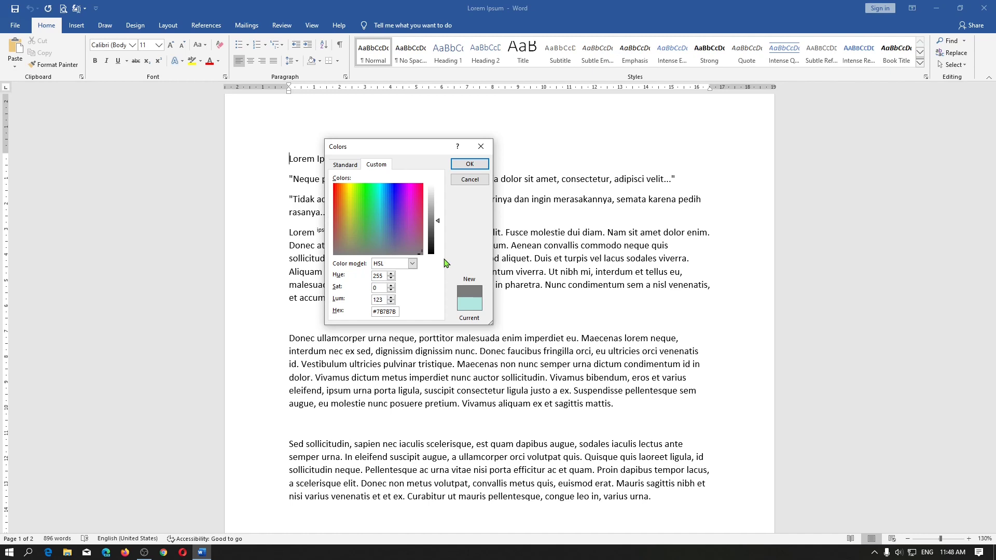
{"action": "mouse_move", "coordinate": [444, 259]}
{"action": "left_mouse_down"}
{"action": "mouse_move", "coordinate": [454, 187]}
{"action": "mouse_move", "coordinate": [459, 266]}
{"action": "mouse_move", "coordinate": [461, 186]}
{"action": "mouse_move", "coordinate": [463, 213]}
{"action": "mouse_move", "coordinate": [439, 223]}
{"action": "left_mouse_up"}
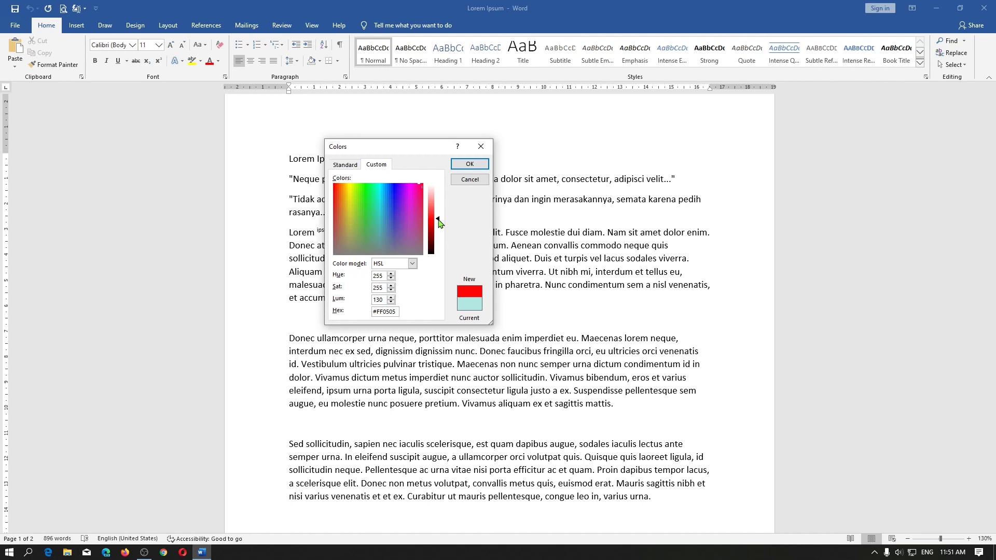
Set luminance to 102 and try other hues, ending with red #CC0000 (RGB 204, 0, 0)
{"action": "mouse_move", "coordinate": [439, 223]}
{"action": "left_mouse_down"}
{"action": "mouse_move", "coordinate": [439, 186]}
{"action": "mouse_move", "coordinate": [440, 257]}
{"action": "mouse_move", "coordinate": [439, 229]}
{"action": "left_mouse_up"}
{"action": "left_click", "coordinate": [437, 226]}
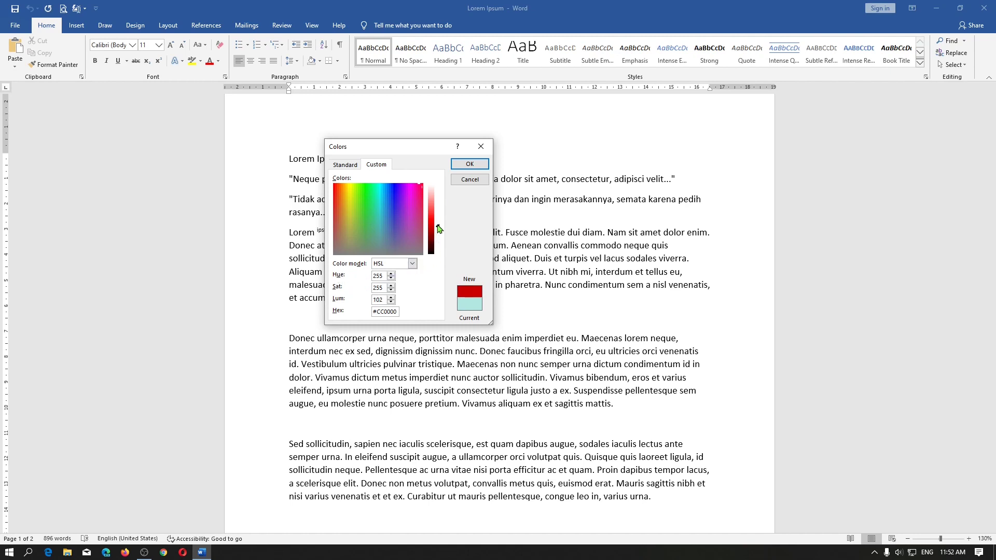
{"action": "left_click", "coordinate": [413, 185]}
{"action": "mouse_move", "coordinate": [413, 185]}
{"action": "left_mouse_down"}
{"action": "mouse_move", "coordinate": [334, 185]}
{"action": "mouse_move", "coordinate": [365, 185]}
{"action": "mouse_move", "coordinate": [366, 234]}
{"action": "mouse_move", "coordinate": [434, 186]}
{"action": "left_mouse_up"}
Switch to the RGB model and mix a soft periwinkle blue, hex #7989CD
{"action": "left_click", "coordinate": [412, 263]}
{"action": "left_click", "coordinate": [389, 273]}
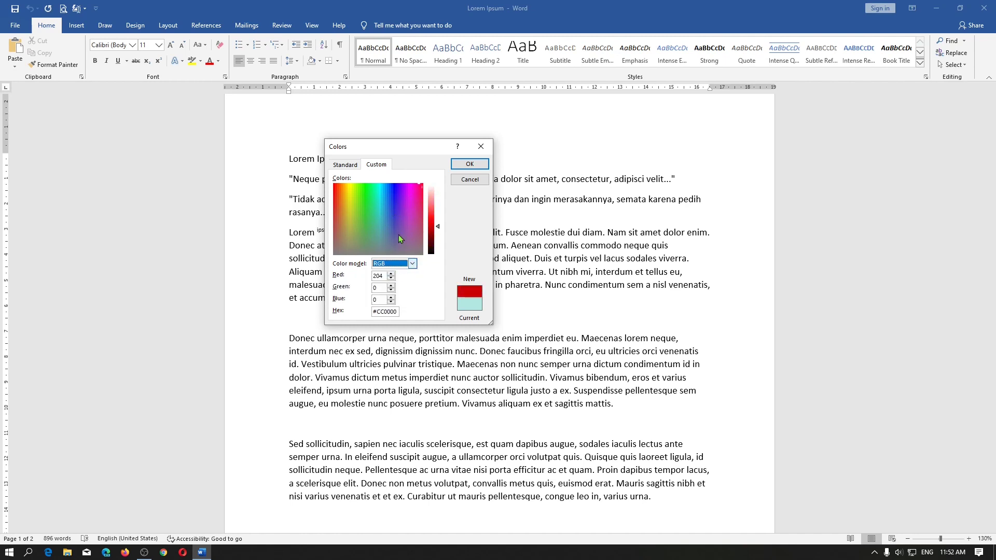
{"action": "left_click", "coordinate": [363, 203]}
{"action": "mouse_move", "coordinate": [363, 203]}
{"action": "left_mouse_down"}
{"action": "mouse_move", "coordinate": [353, 221]}
{"action": "mouse_move", "coordinate": [389, 231]}
{"action": "mouse_move", "coordinate": [346, 204]}
{"action": "mouse_move", "coordinate": [362, 215]}
{"action": "mouse_move", "coordinate": [353, 225]}
{"action": "mouse_move", "coordinate": [383, 235]}
{"action": "mouse_move", "coordinate": [402, 226]}
{"action": "mouse_move", "coordinate": [356, 201]}
{"action": "mouse_move", "coordinate": [405, 228]}
{"action": "mouse_move", "coordinate": [403, 204]}
{"action": "mouse_move", "coordinate": [372, 224]}
{"action": "left_mouse_up"}
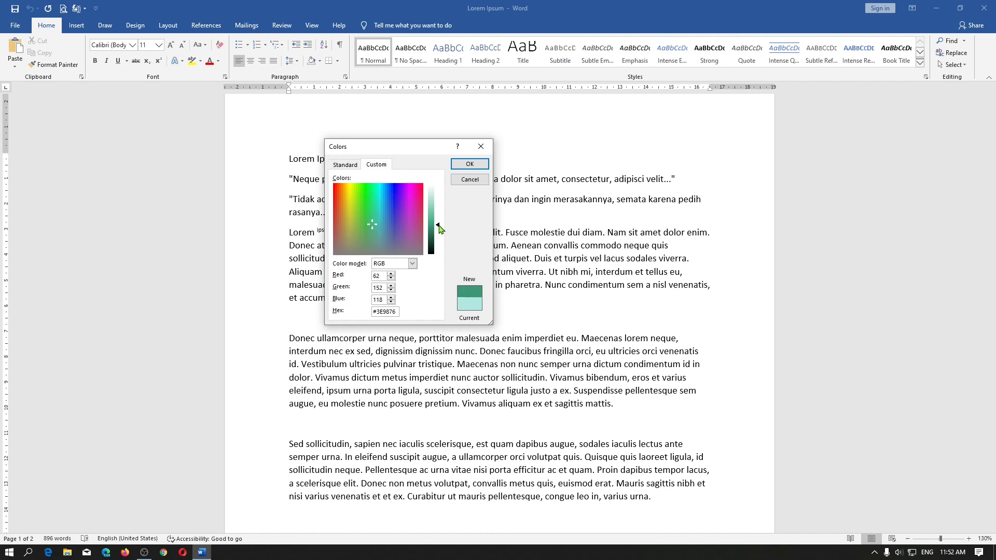
{"action": "mouse_move", "coordinate": [439, 229]}
{"action": "left_mouse_down"}
{"action": "mouse_move", "coordinate": [439, 201]}
{"action": "mouse_move", "coordinate": [439, 244]}
{"action": "mouse_move", "coordinate": [440, 210]}
{"action": "left_mouse_up"}
{"action": "mouse_move", "coordinate": [378, 222]}
{"action": "left_mouse_down"}
{"action": "mouse_move", "coordinate": [391, 206]}
{"action": "mouse_move", "coordinate": [351, 202]}
{"action": "mouse_move", "coordinate": [375, 205]}
{"action": "mouse_move", "coordinate": [389, 222]}
{"action": "left_mouse_up"}
Return to the HSL model and set a medium blue: Hue 156, Sat 166, Lum 117
{"action": "left_click", "coordinate": [412, 264]}
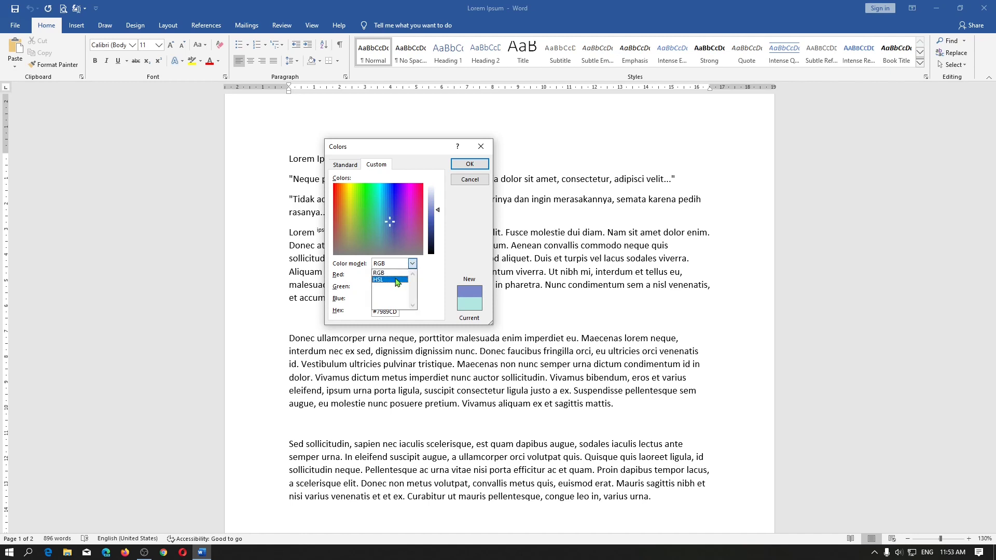
{"action": "left_click", "coordinate": [396, 279]}
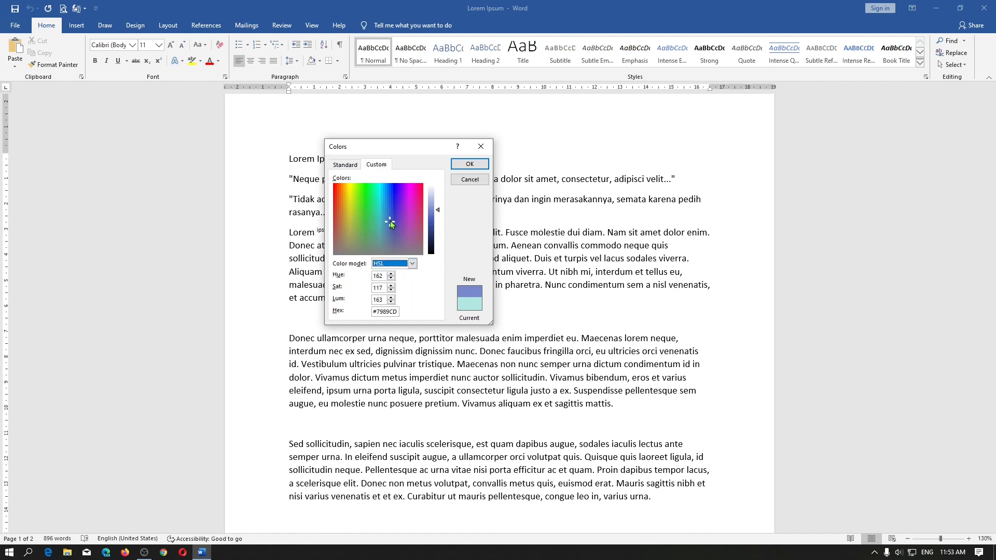
{"action": "left_click", "coordinate": [333, 185]}
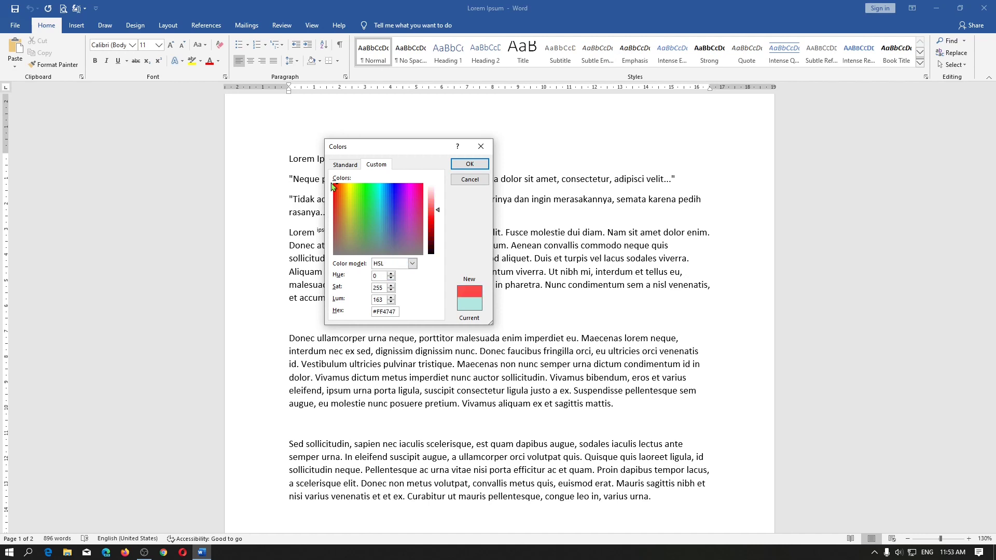
{"action": "mouse_move", "coordinate": [333, 187]}
{"action": "left_mouse_down"}
{"action": "mouse_move", "coordinate": [430, 183]}
{"action": "mouse_move", "coordinate": [332, 181]}
{"action": "mouse_move", "coordinate": [423, 182]}
{"action": "mouse_move", "coordinate": [431, 266]}
{"action": "mouse_move", "coordinate": [440, 186]}
{"action": "left_mouse_up"}
{"action": "mouse_move", "coordinate": [438, 210]}
{"action": "left_mouse_down"}
{"action": "mouse_move", "coordinate": [437, 254]}
{"action": "mouse_move", "coordinate": [441, 195]}
{"action": "mouse_move", "coordinate": [438, 226]}
{"action": "left_mouse_up"}
Pick a medium blue at Hue 156, Sat 166, Lum 117, then highlight its hex value 295CC1
{"action": "mouse_move", "coordinate": [411, 227]}
{"action": "left_mouse_down"}
{"action": "mouse_move", "coordinate": [370, 210]}
{"action": "mouse_move", "coordinate": [387, 207]}
{"action": "left_mouse_up"}
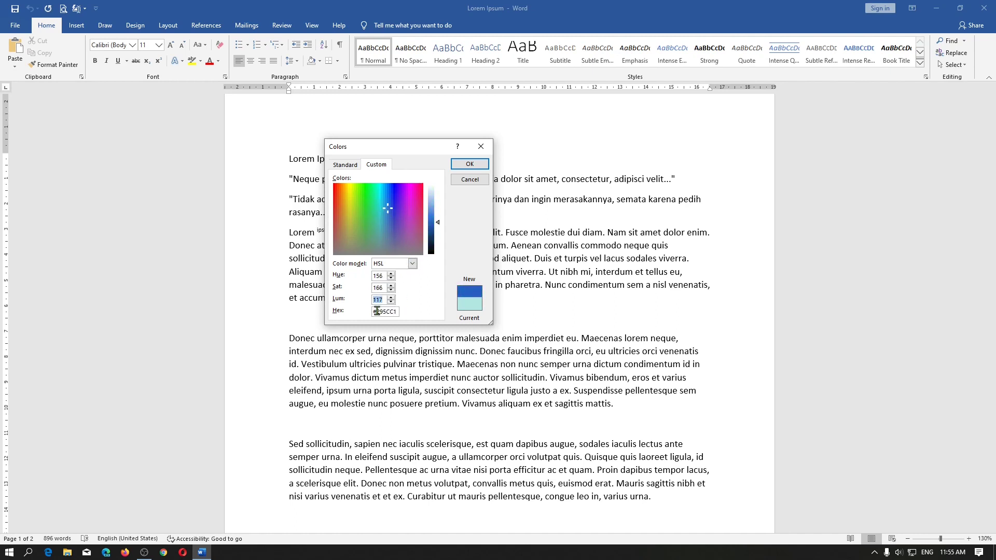
{"action": "left_click_drag", "start_coordinate": [373, 311], "coordinate": [408, 317]}
{"action": "left_click", "coordinate": [373, 311]}
{"action": "left_click_drag", "start_coordinate": [377, 311], "coordinate": [404, 311]}
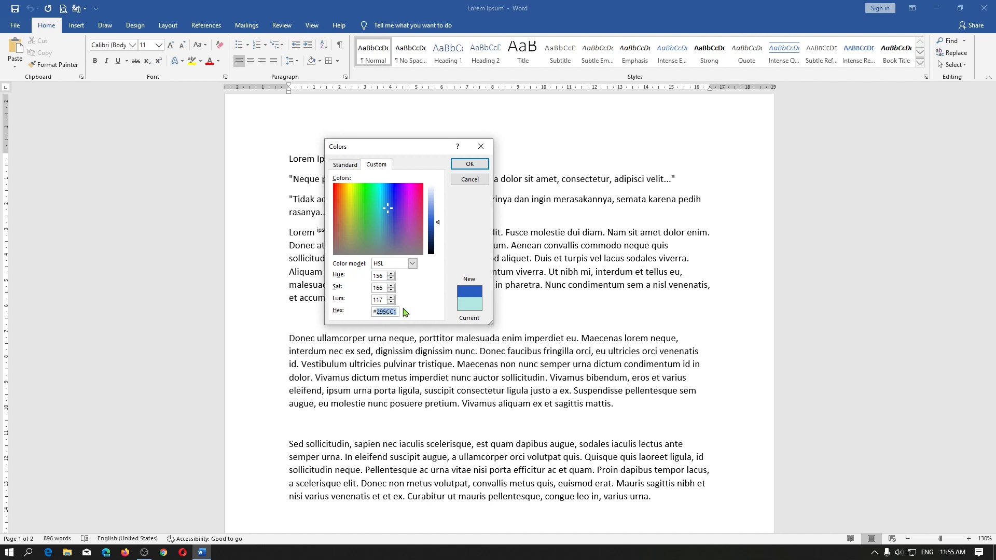